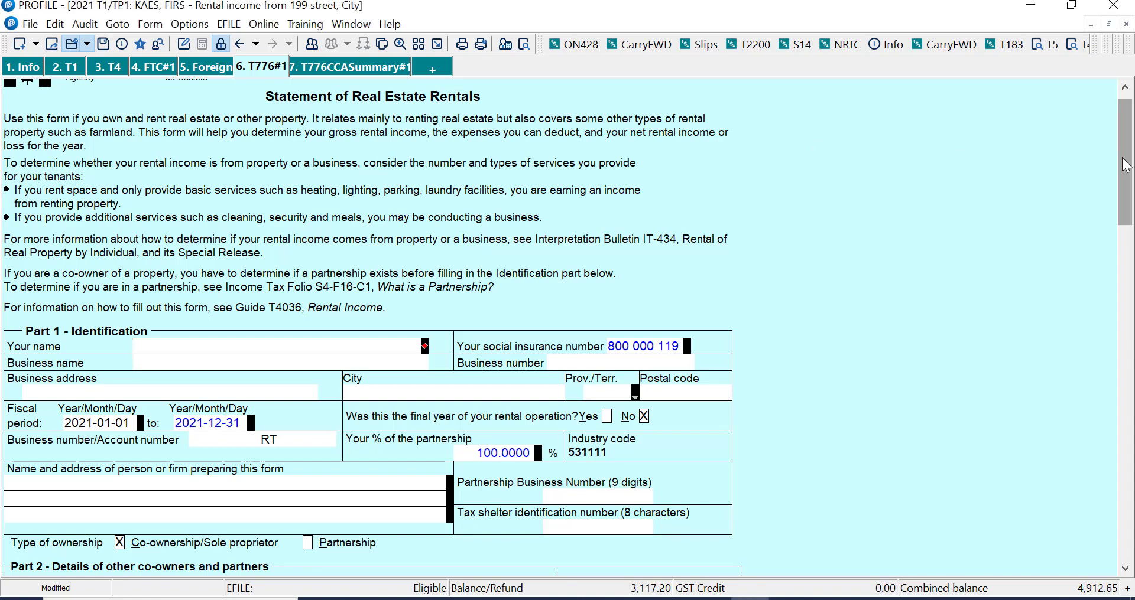
- Review the gross rents, utilities expense, deductible expenses and net income before adjustments on the T776 rental statement
left_click_drag(1126, 166, 1126, 390)
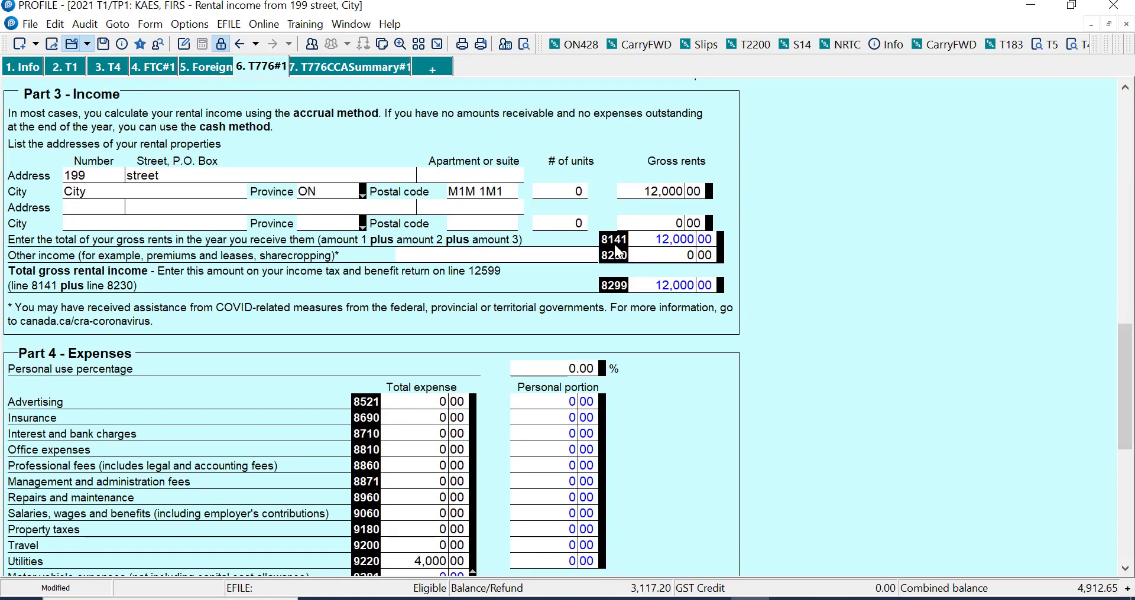
scroll(635, 195, "down", 5)
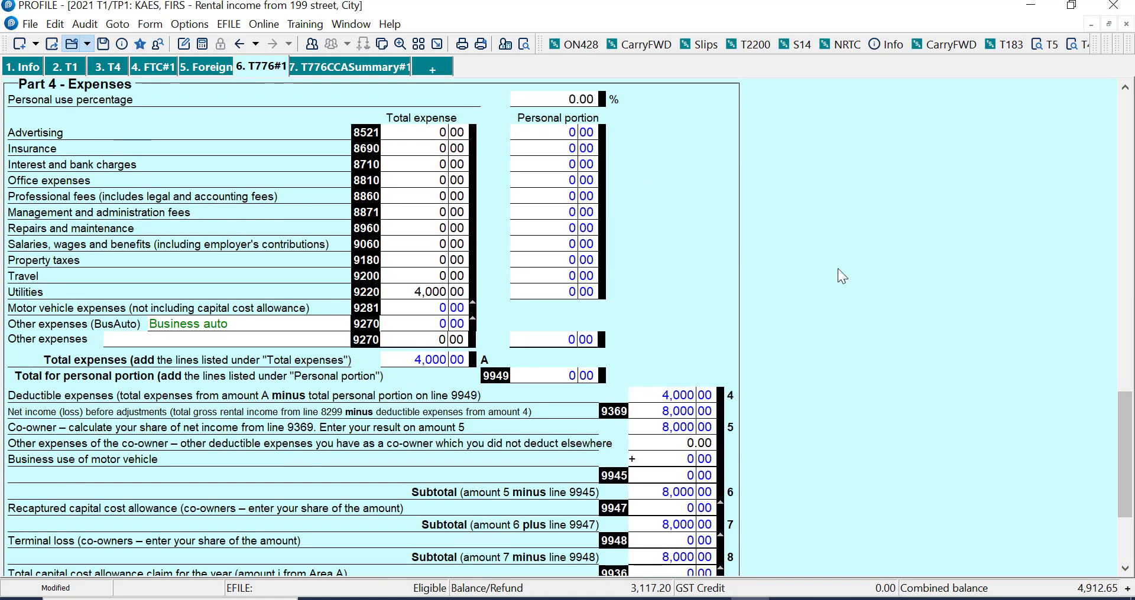
left_click(432, 294)
scroll(772, 273, "down", 3)
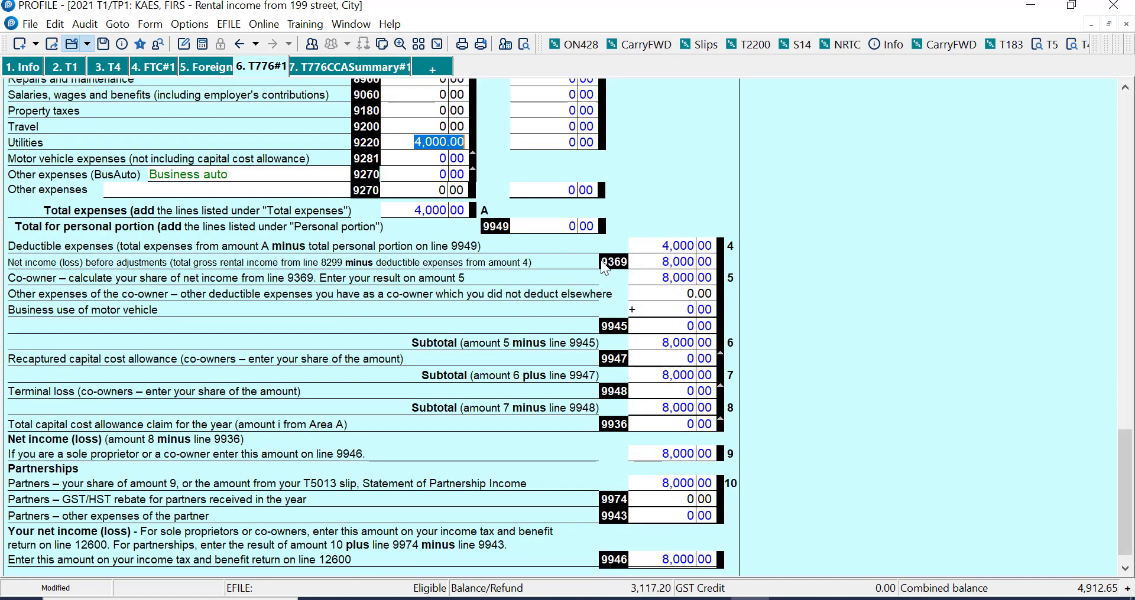
left_click(641, 252)
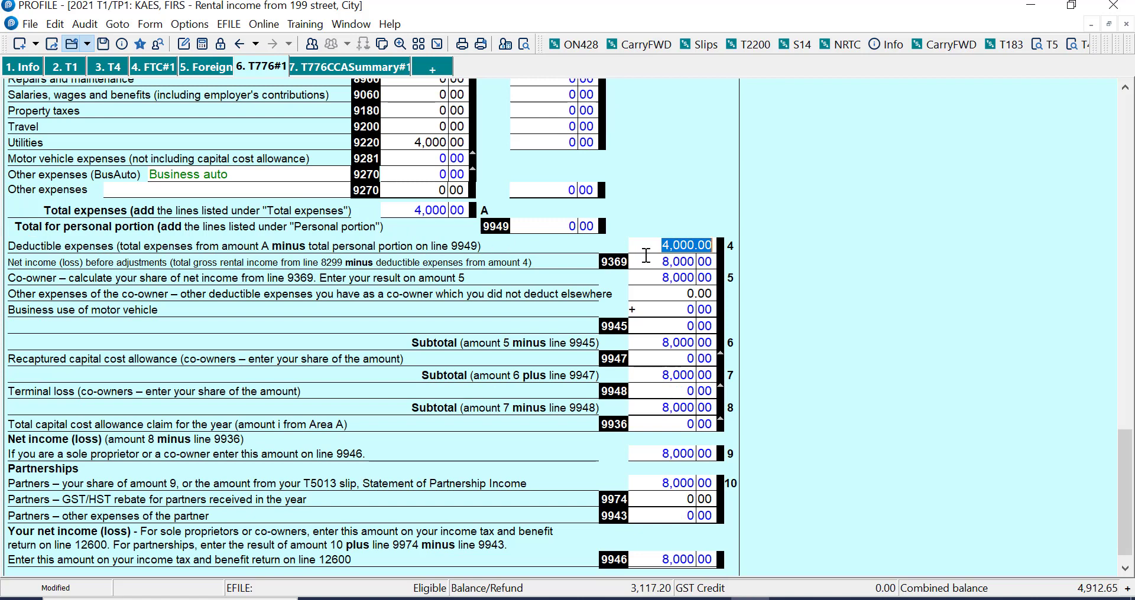
left_click(654, 261)
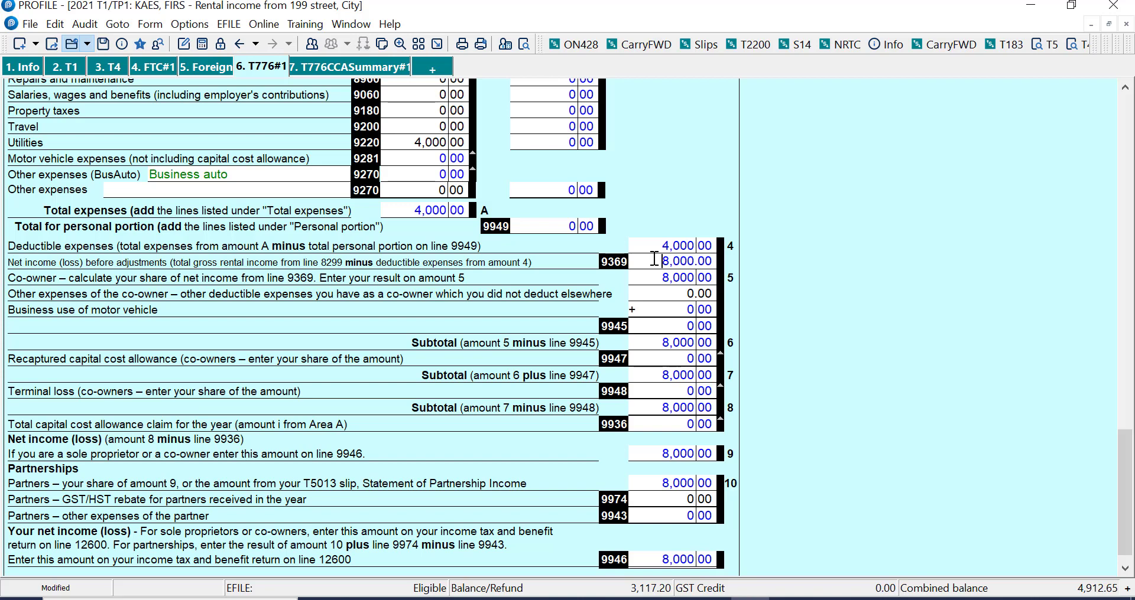
- Open the CCA summary linked to line 9936, and from its undepreciated capital cost column open the T776CCA details form
left_click(649, 421)
right_click(652, 421)
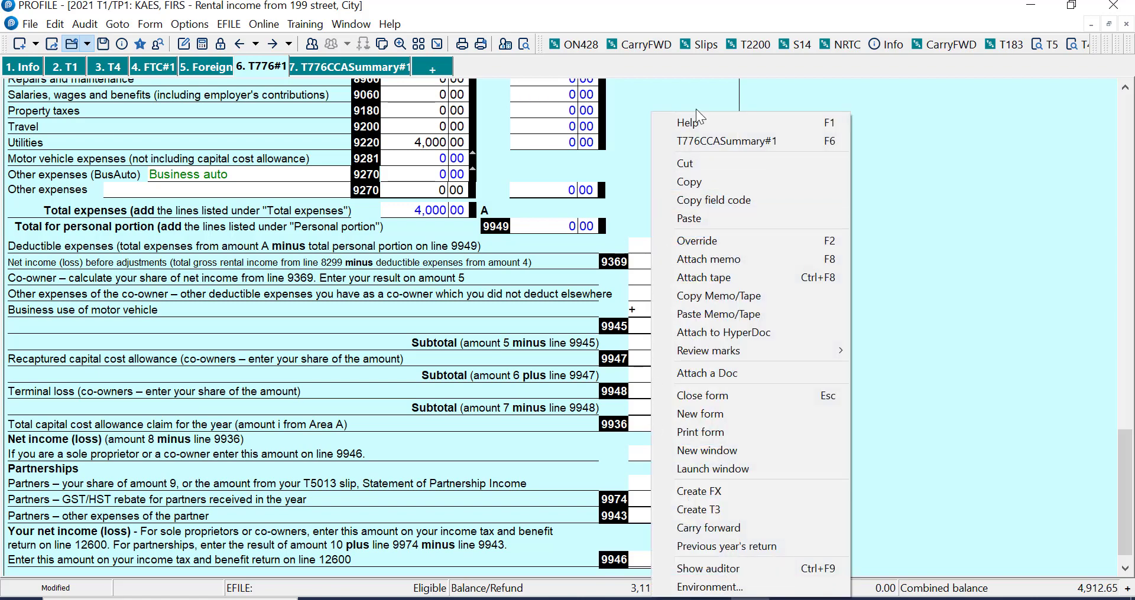
left_click(700, 140)
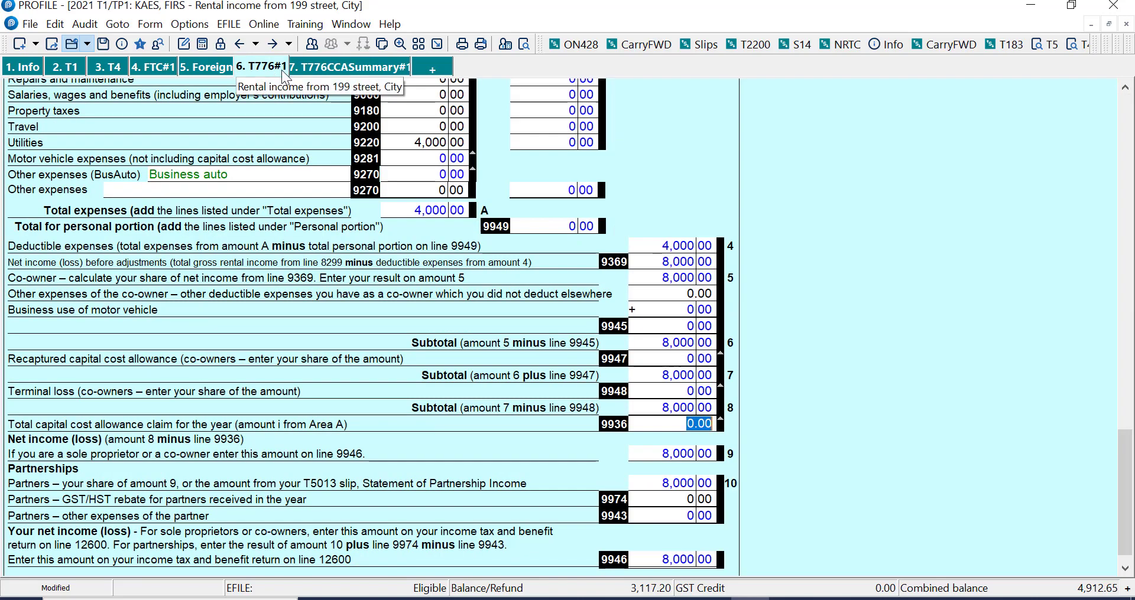
left_click(403, 69)
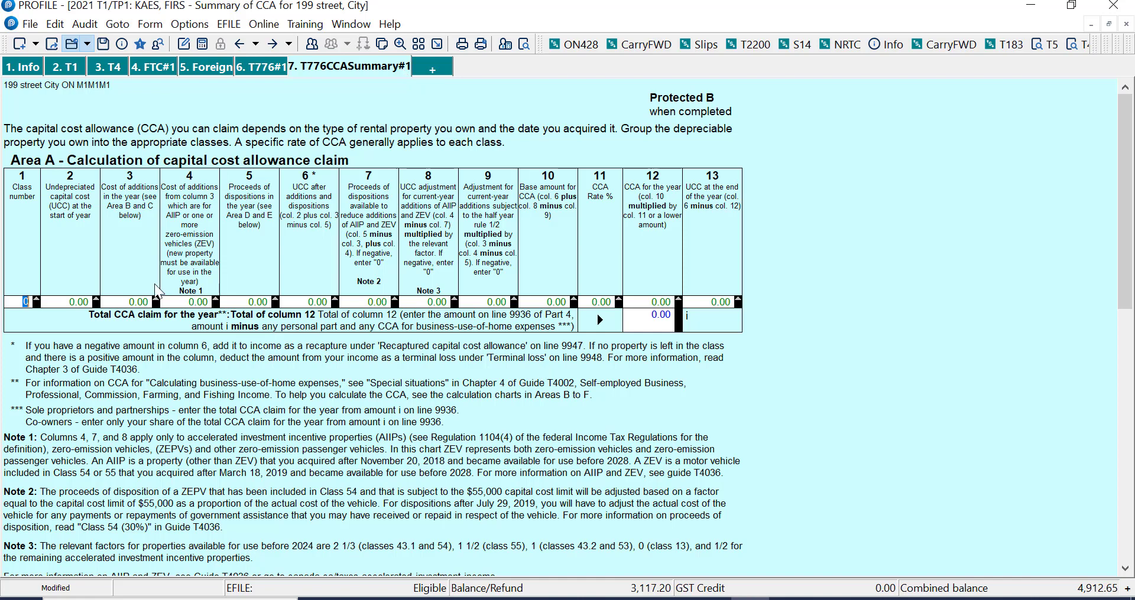
left_click(60, 302)
right_click(60, 302)
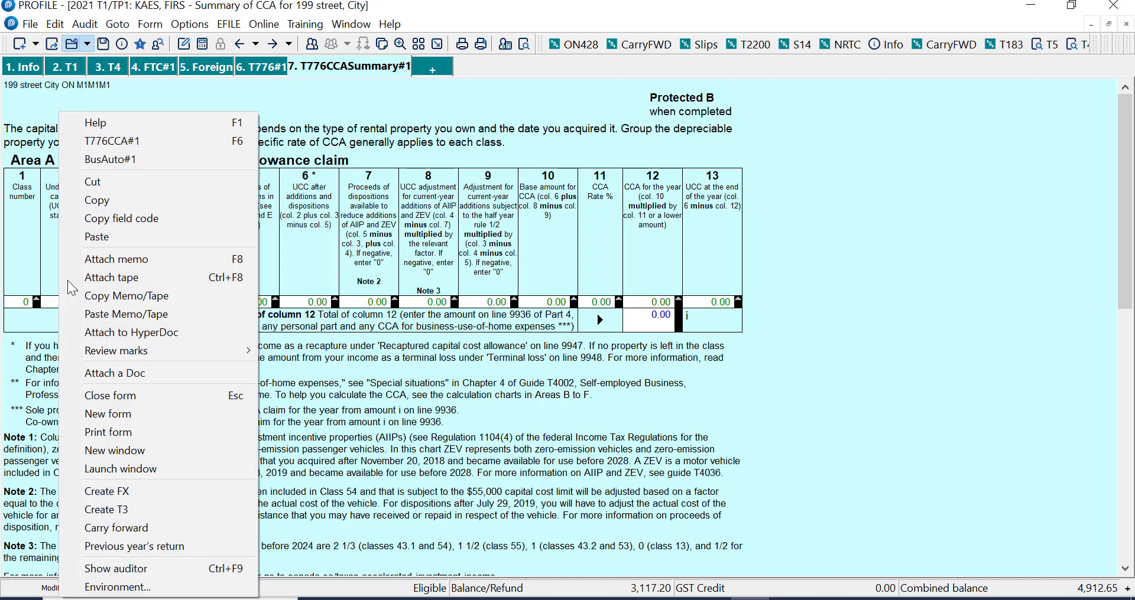
left_click(133, 147)
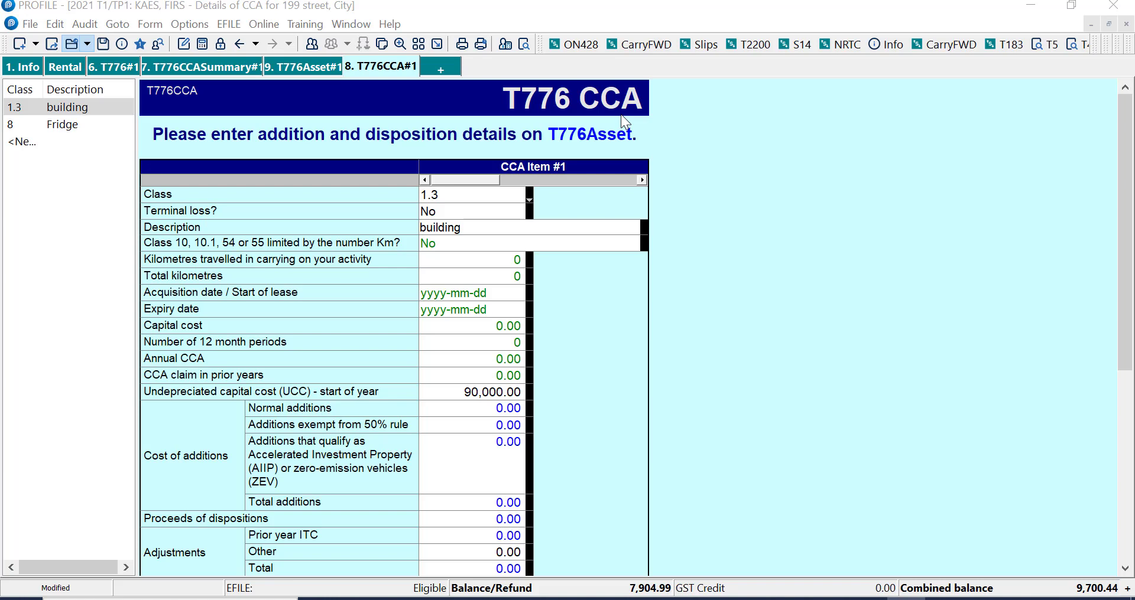
- Switch between the class 1.3 building and class 8 Fridge items to compare their CCA details
left_click(33, 125)
left_click(34, 106)
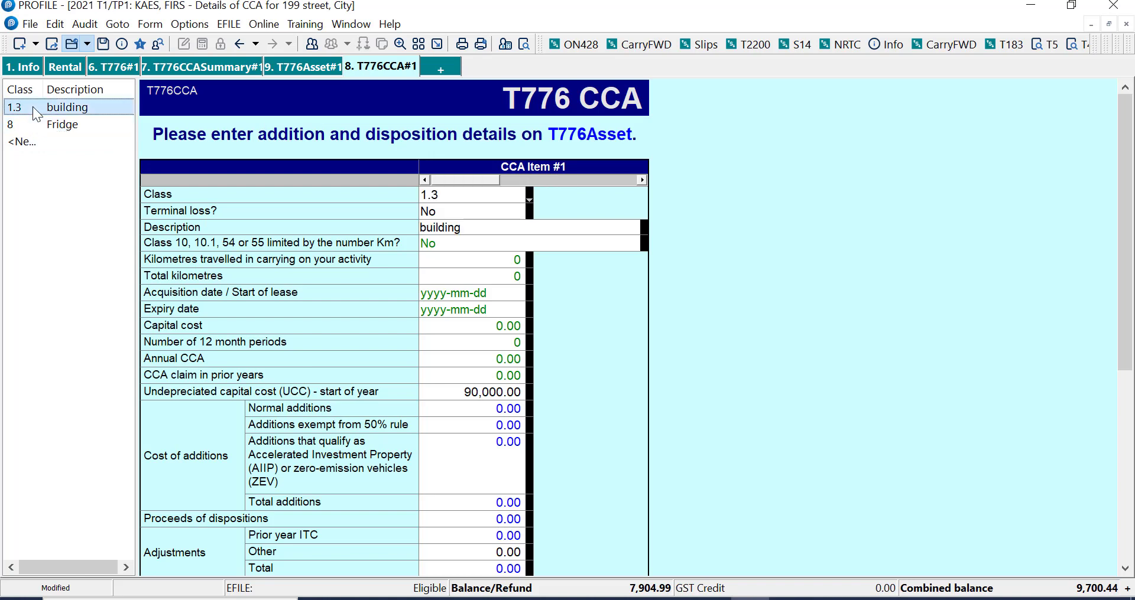
left_click(51, 128)
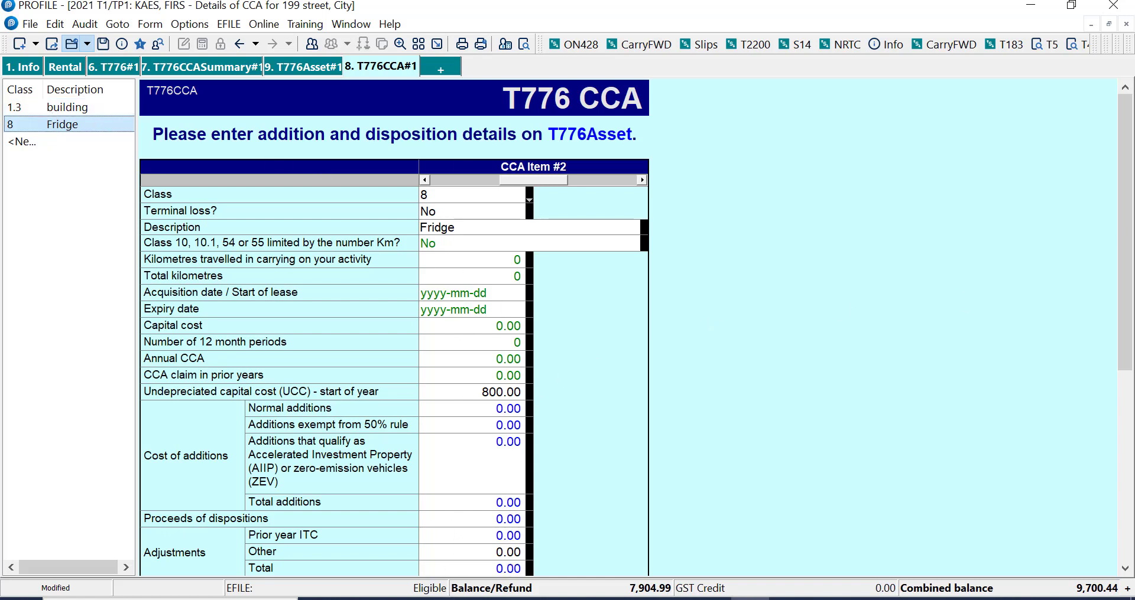
left_click(606, 181)
left_click_drag(605, 180, 455, 180)
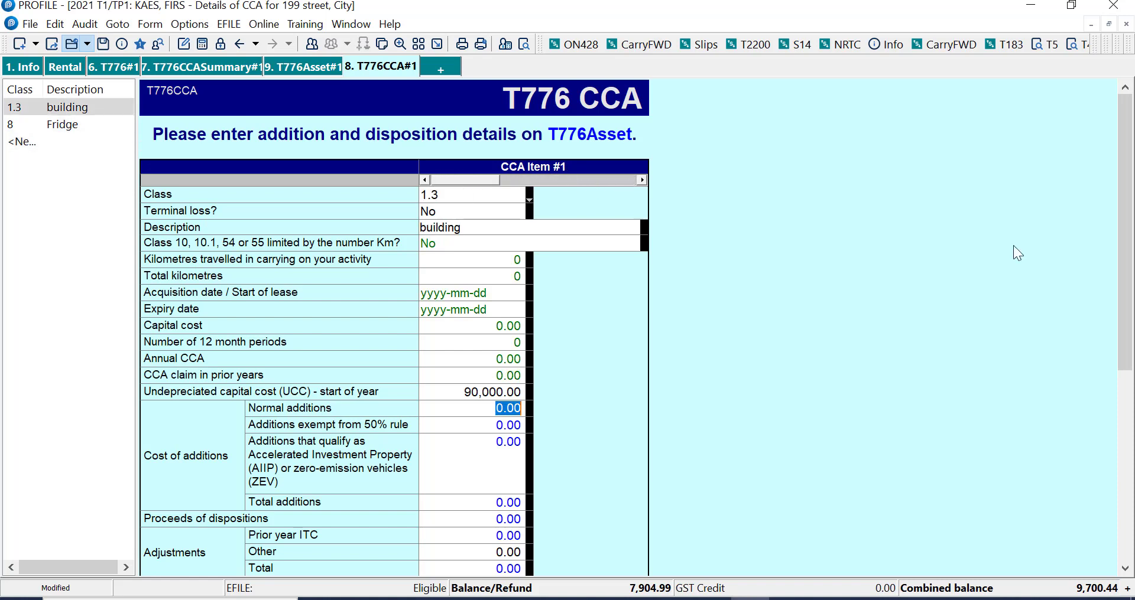
- Examine the building's undepreciated capital cost at the start of the year and its CCA for the year
left_click_drag(1126, 228, 1130, 281)
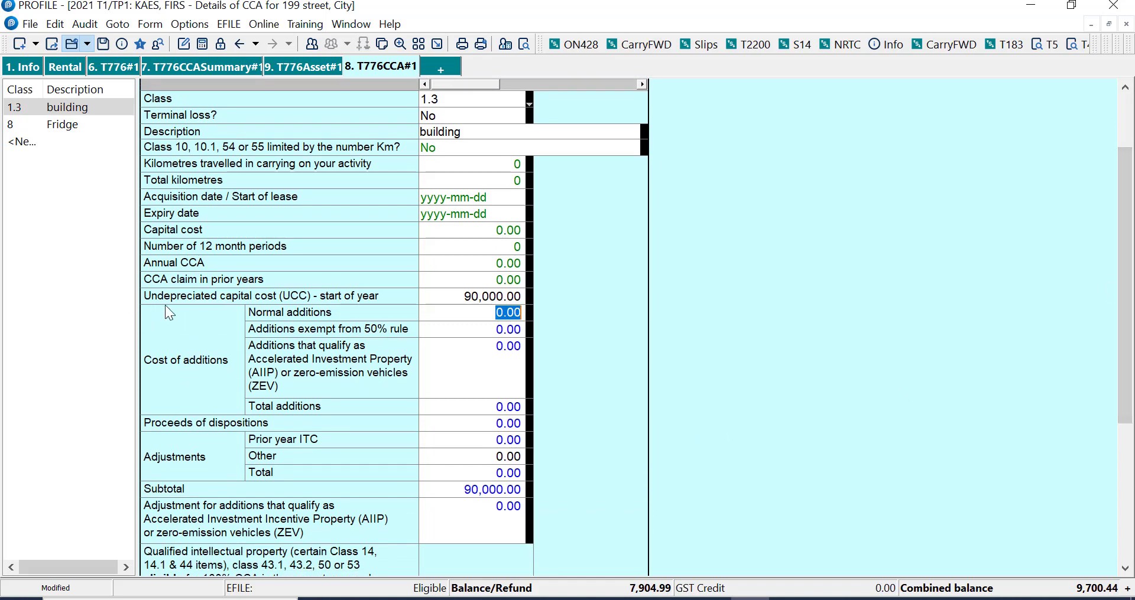
left_click(460, 299)
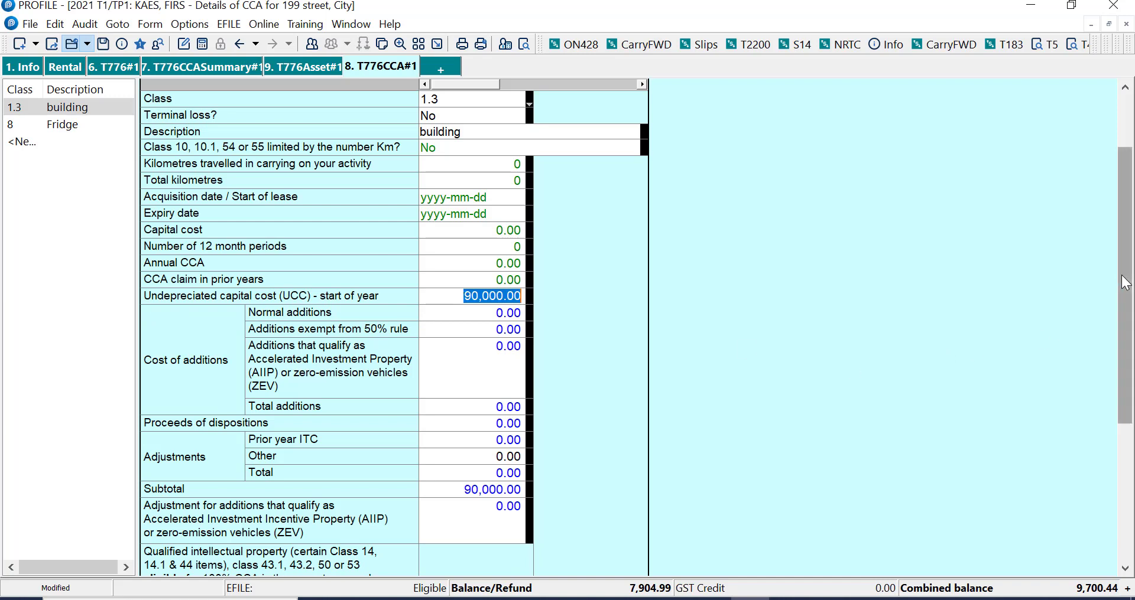
left_click_drag(1126, 282, 1126, 418)
left_click(473, 454)
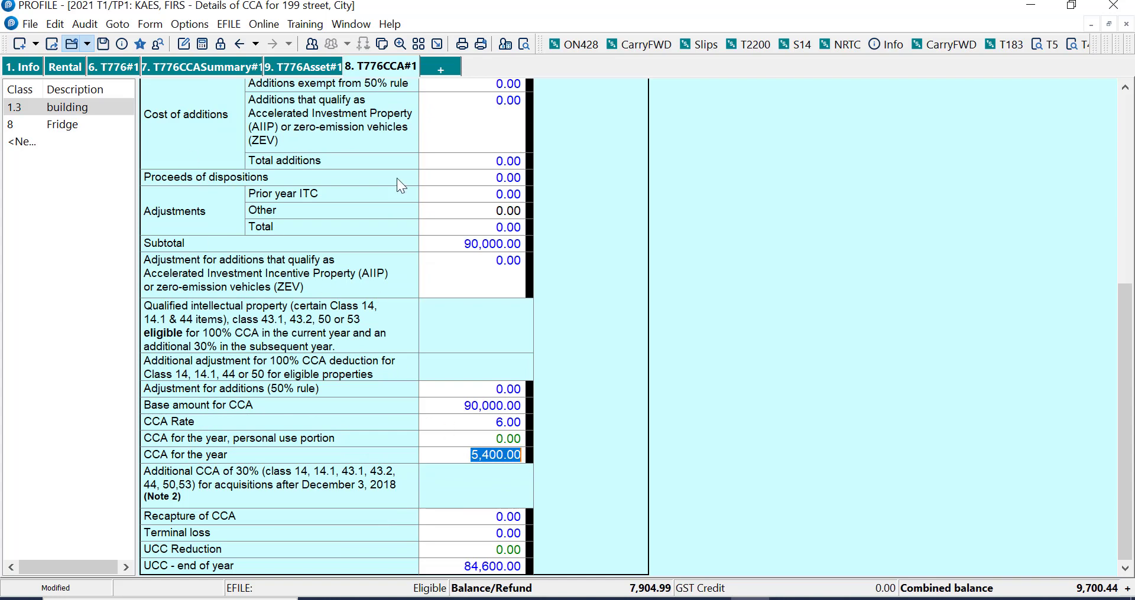
left_click_drag(1125, 325, 1125, 136)
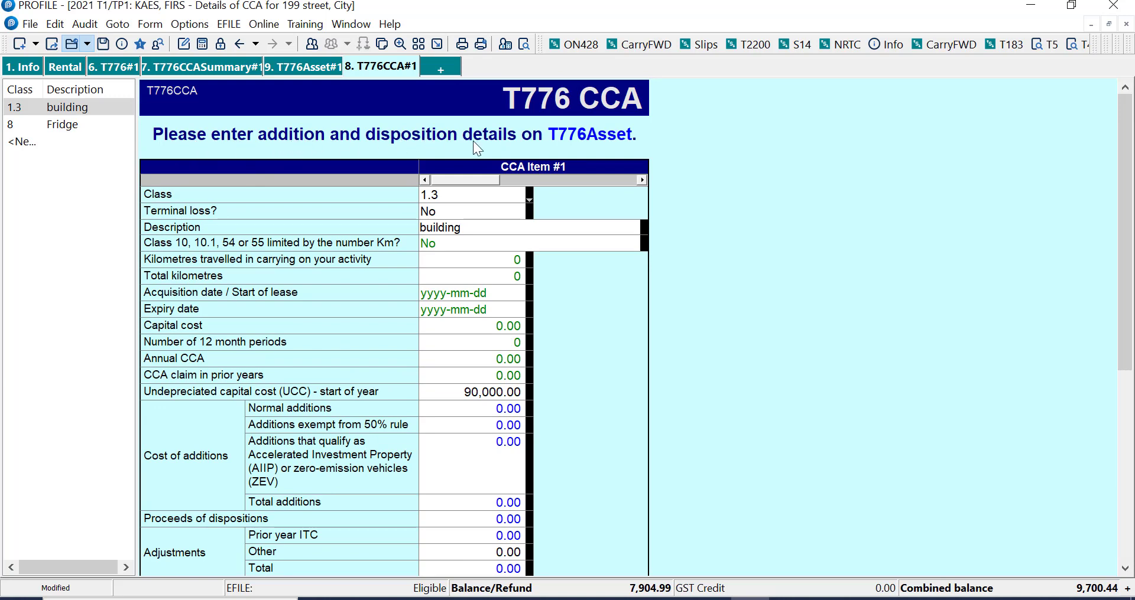
- Open the linked T776Asset form and add an asset described as Dryer in class 8
left_click(603, 152)
left_click(586, 140)
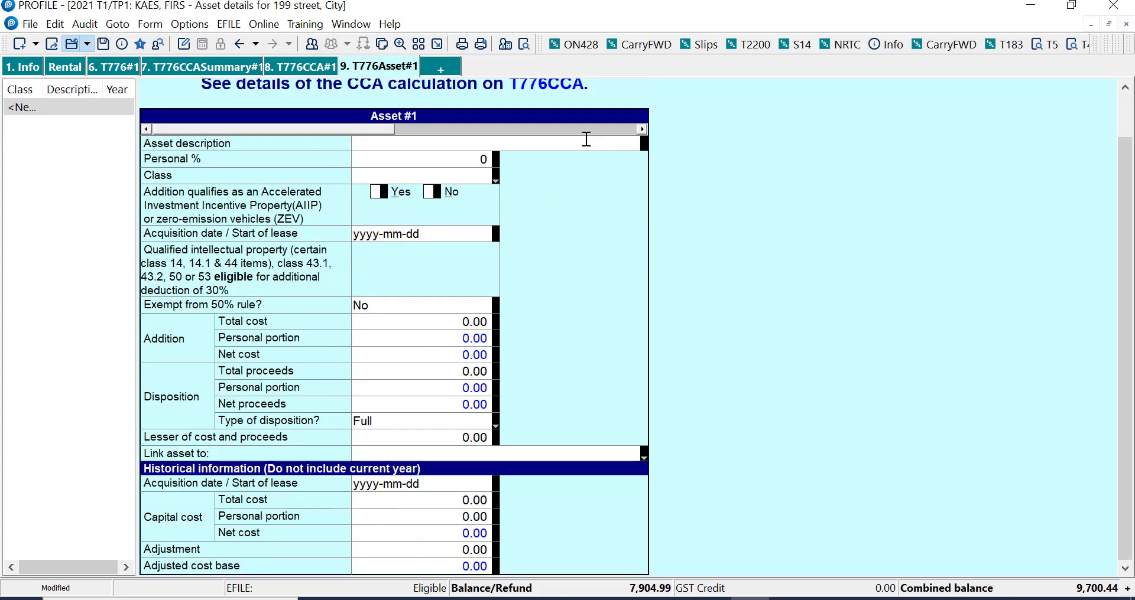
type("Dryer")
left_click(493, 180)
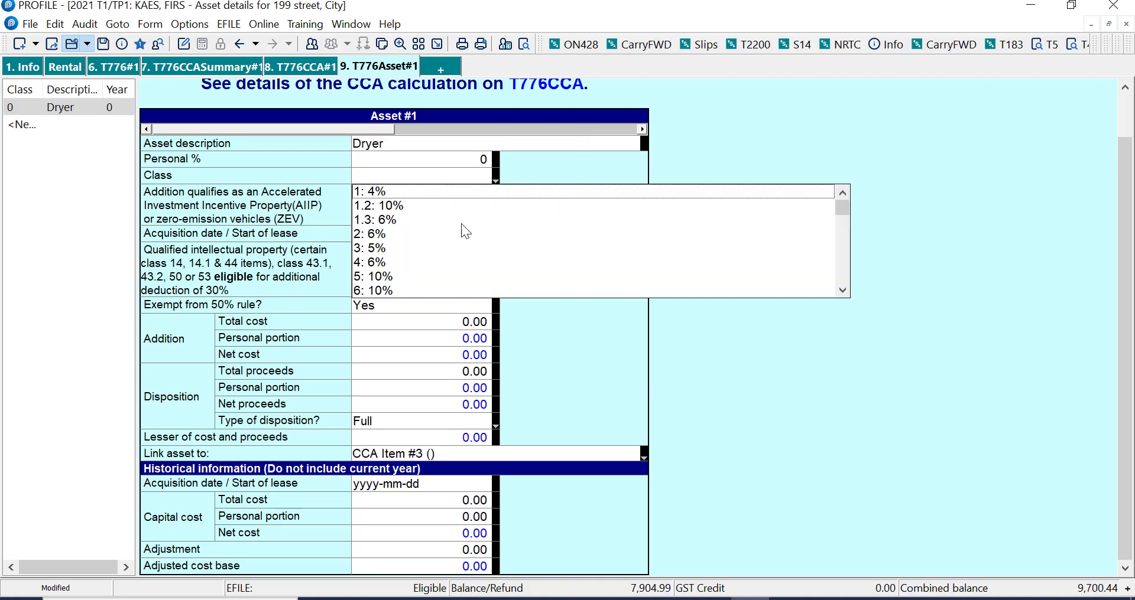
type("8")
key("Return")
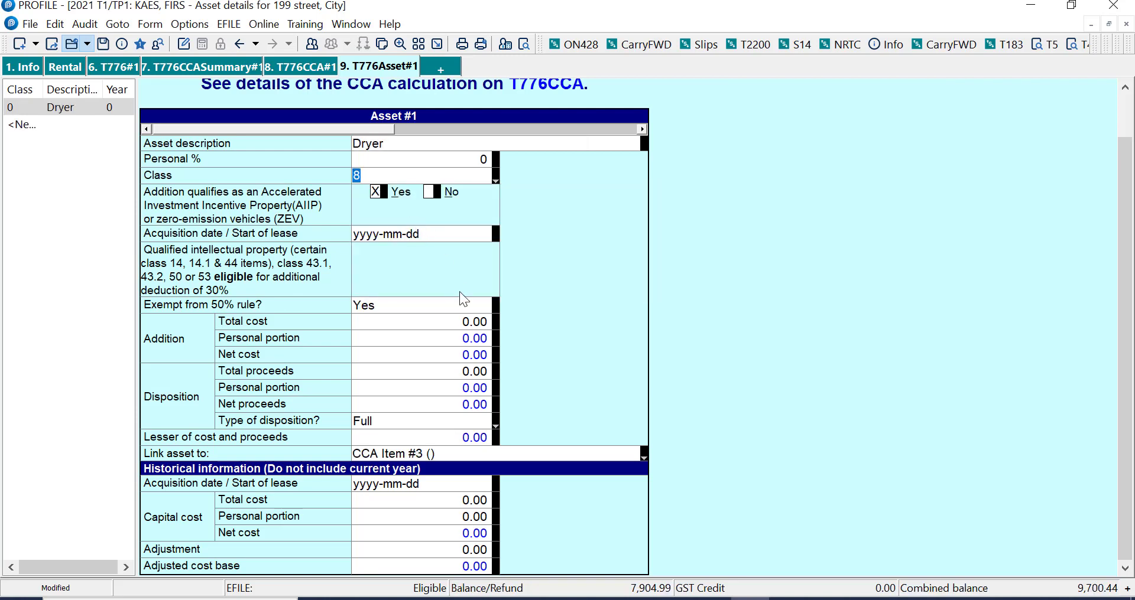
- Set the dryer's total addition cost to 1,000 and its acquisition date to 2021-02-03
left_click(471, 316)
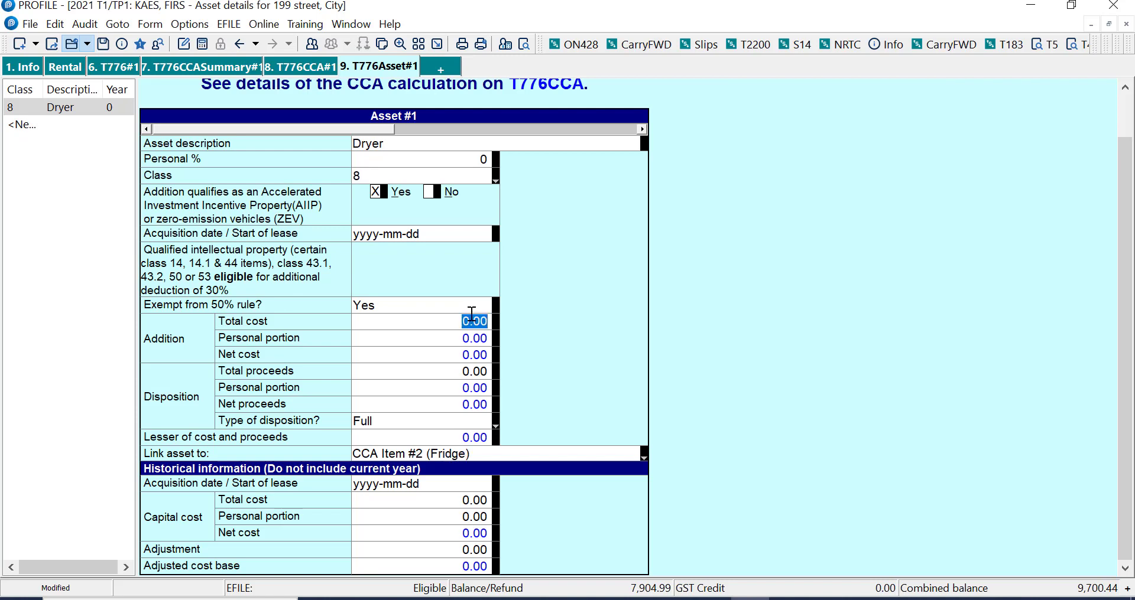
type("1000")
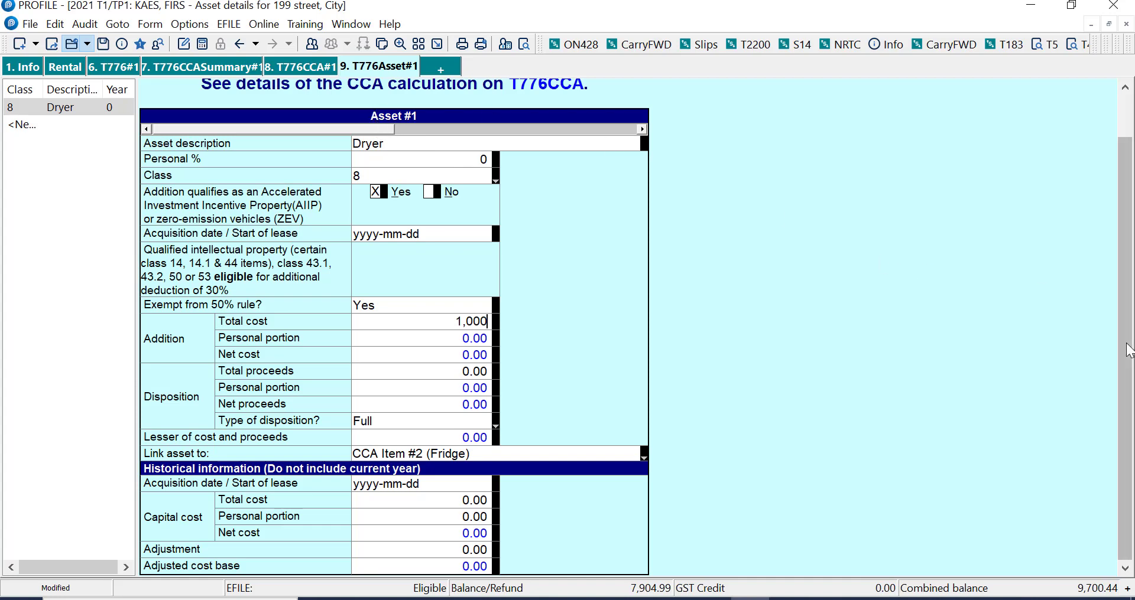
left_click_drag(1127, 351, 1127, 233)
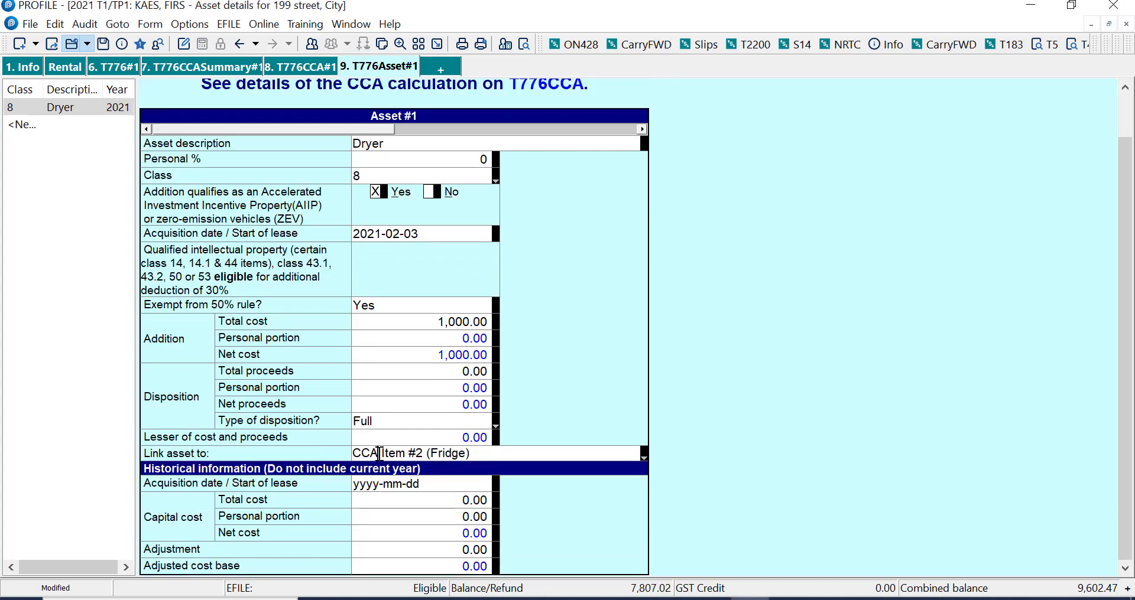
- Check which CCA item the dryer is linked to and compare that with its class
double_click(378, 453)
left_click(379, 453)
left_click_drag(379, 453, 549, 457)
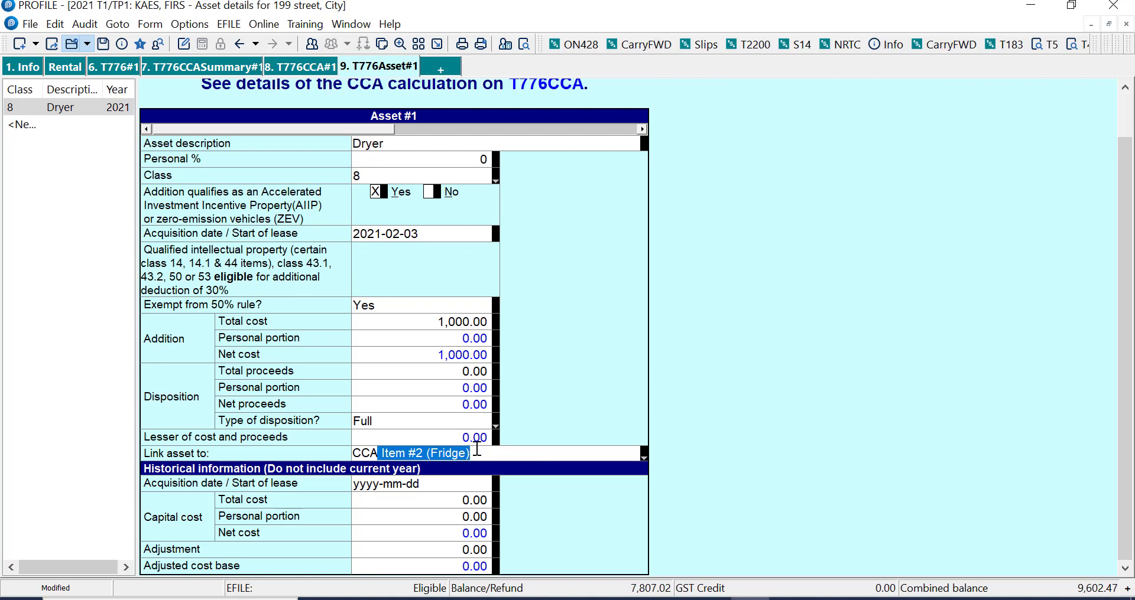
left_click(449, 454)
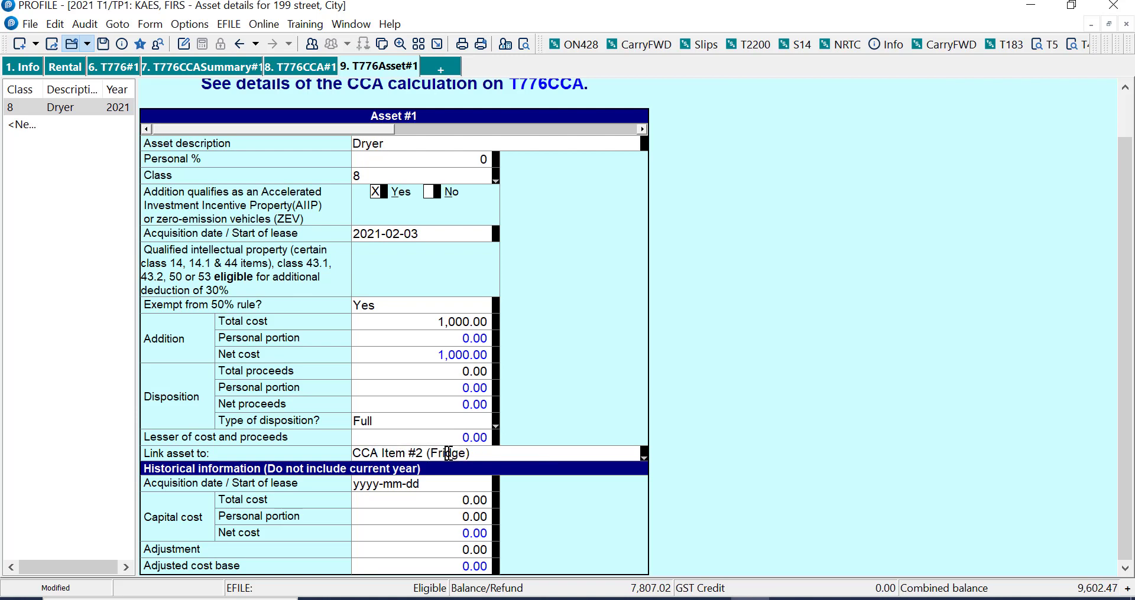
double_click(449, 454)
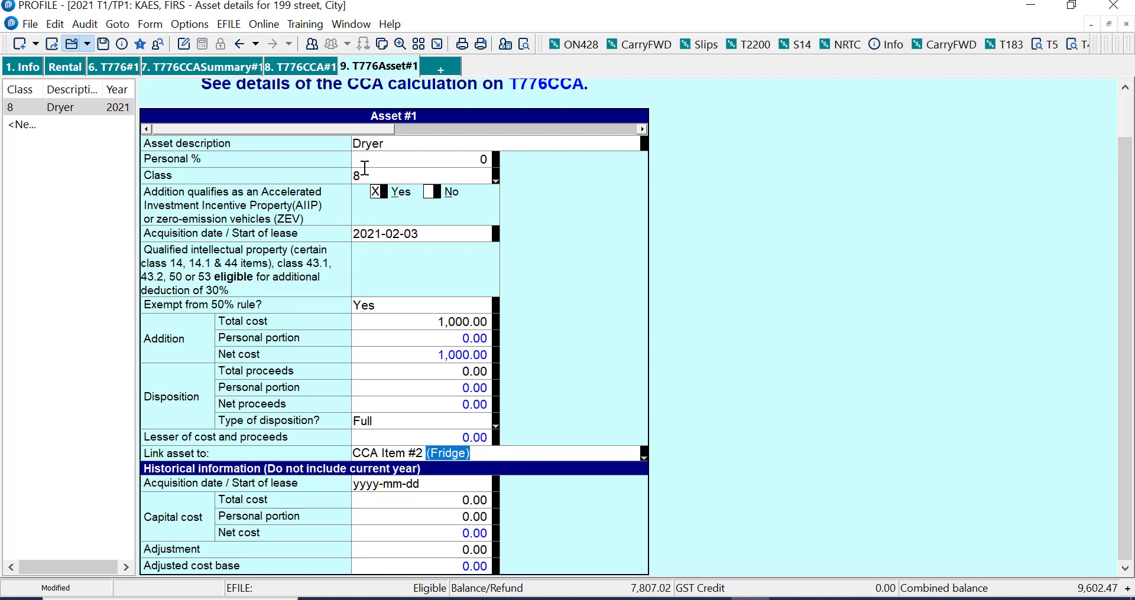
left_click(367, 175)
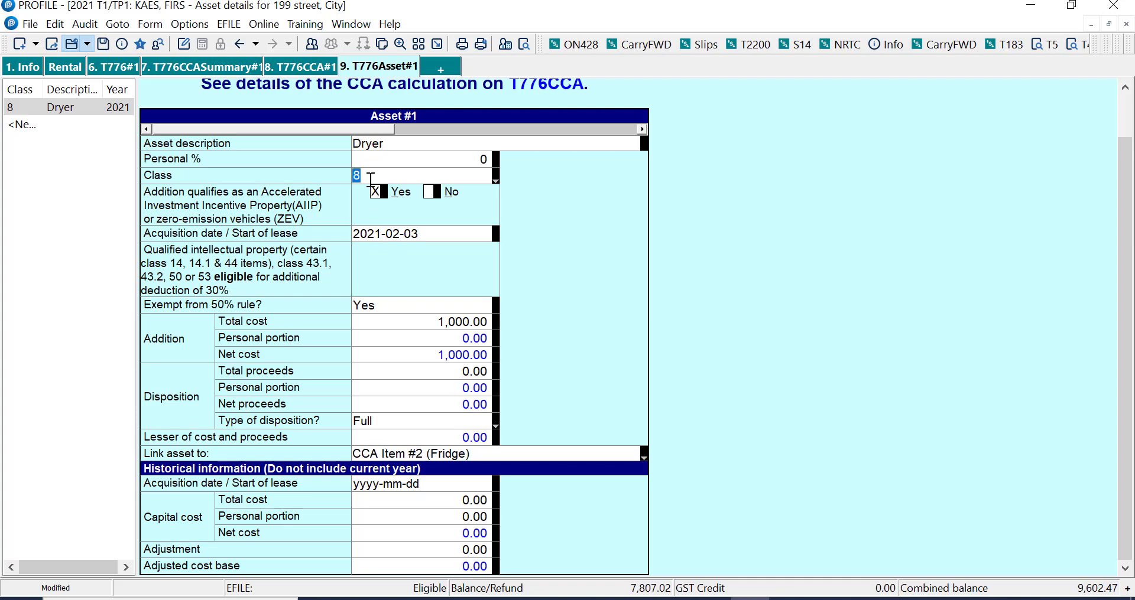
- Go to the class 8 Fridge item on T776CCA and examine its opening UCC, AIIP additions, class and description
key("ctrl+j")
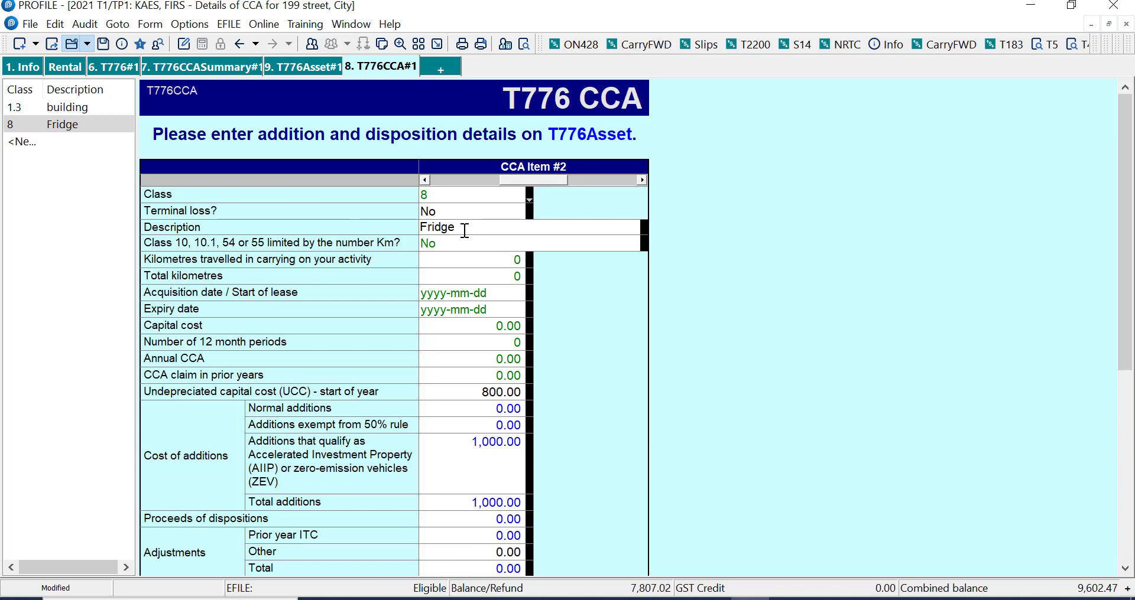
left_click(501, 391)
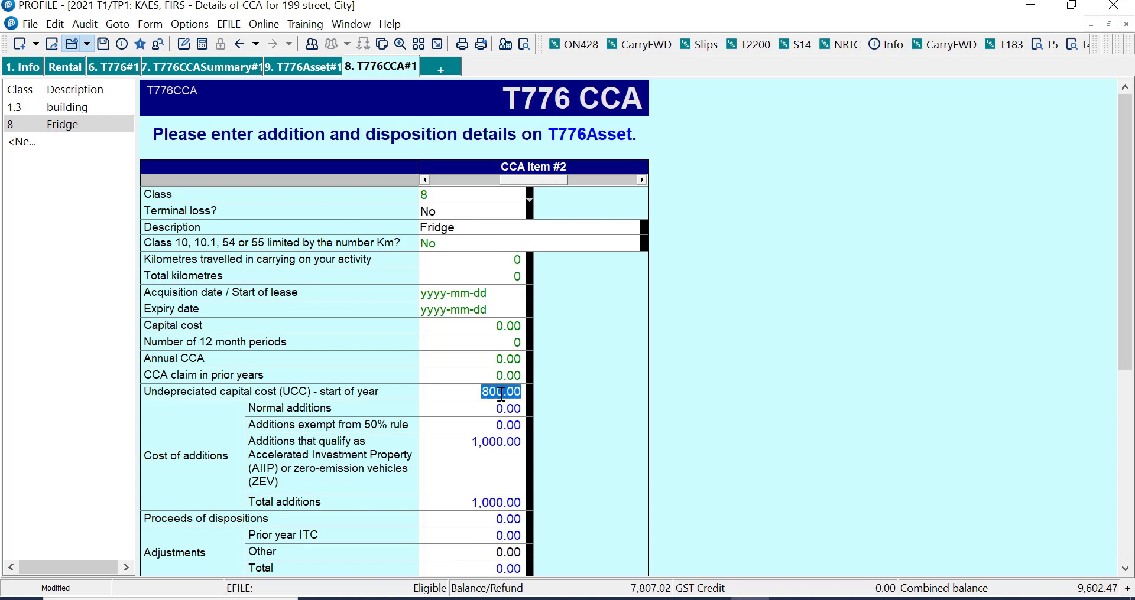
left_click(499, 445)
left_click(447, 195)
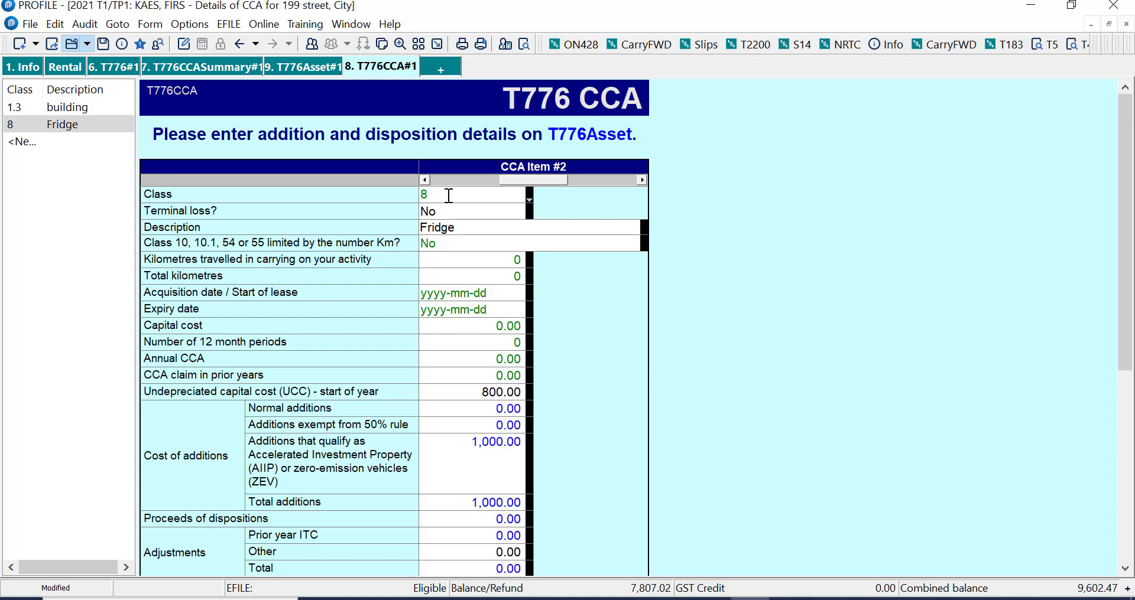
left_click(461, 226)
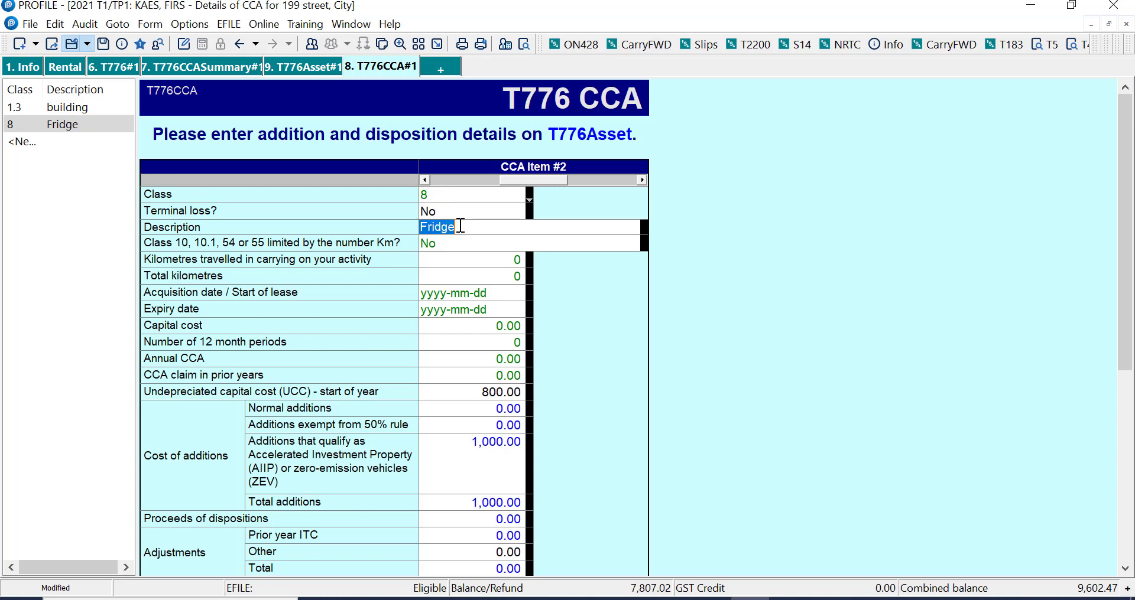
left_click(461, 226)
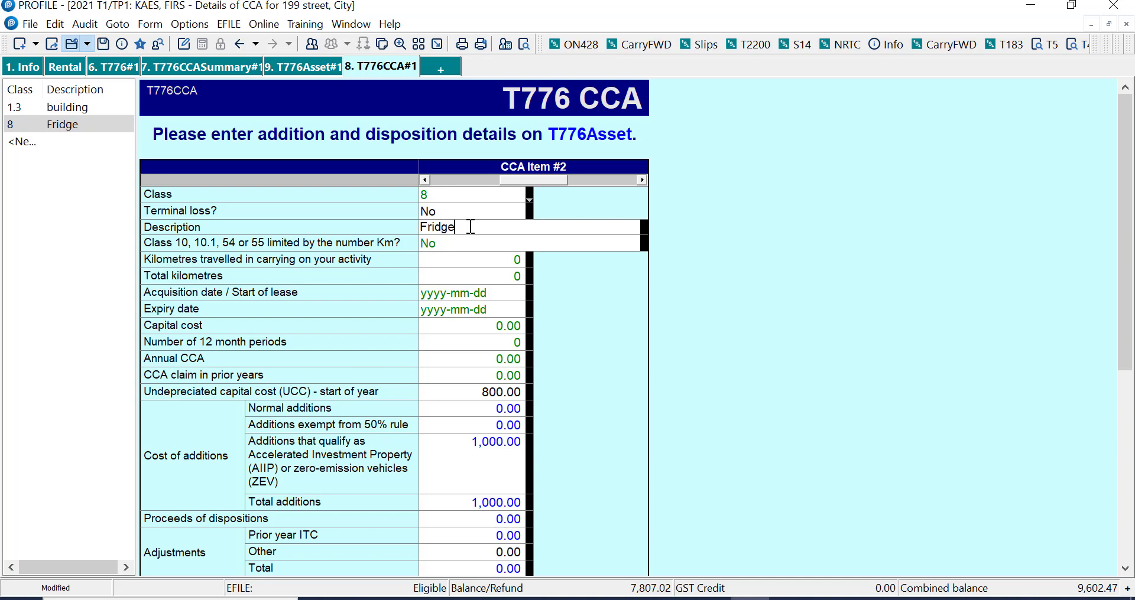
- View the building CCA item, and return to the Dryer asset to check its linked CCA item
left_click(441, 180)
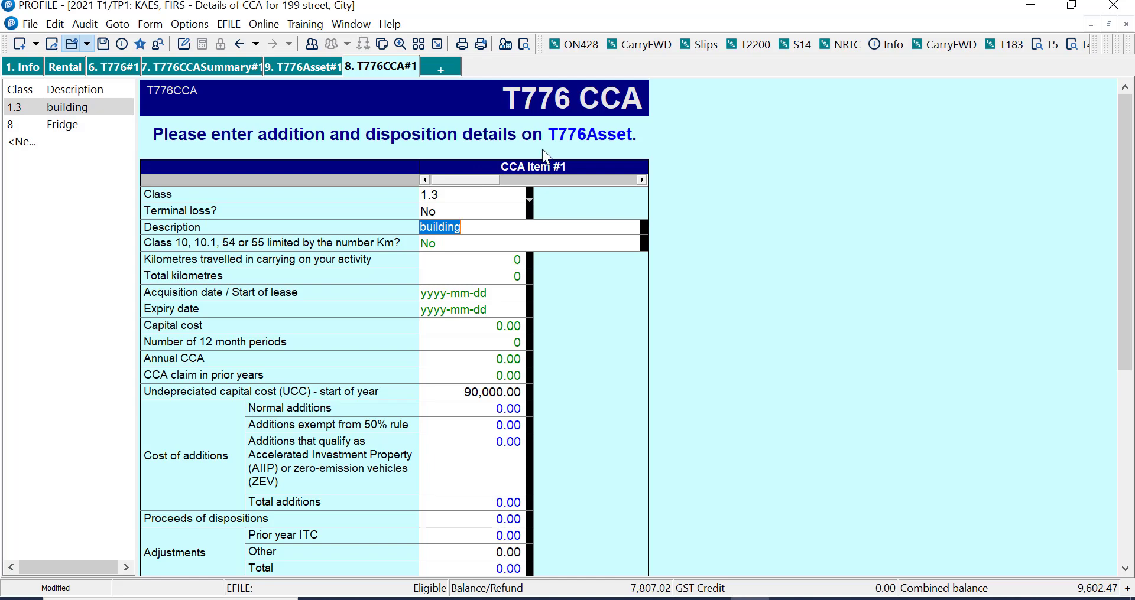
left_click(577, 140)
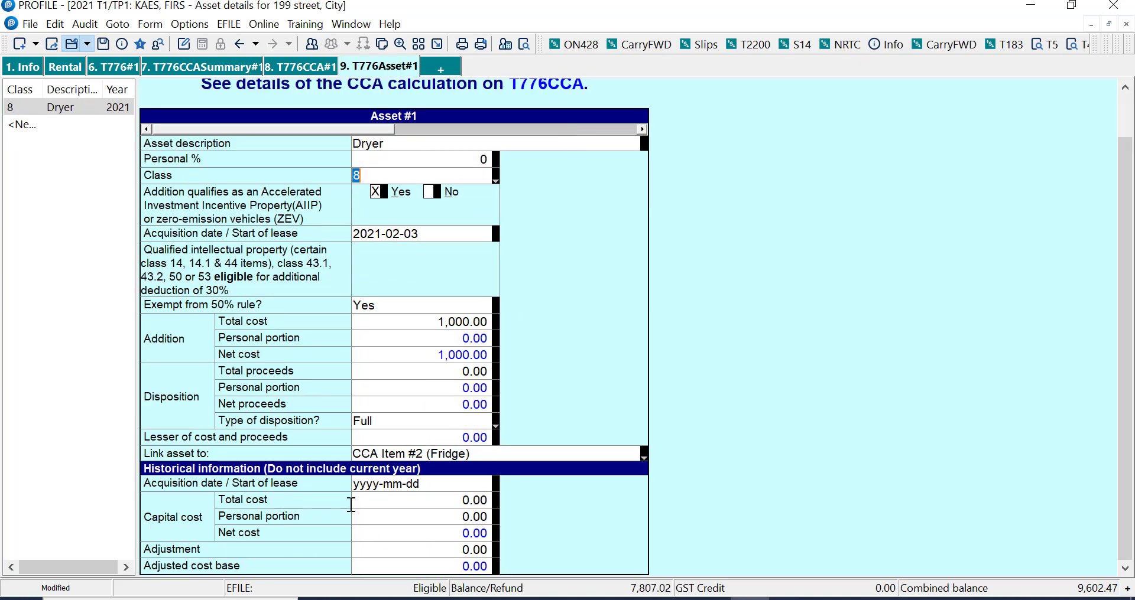
left_click(467, 454)
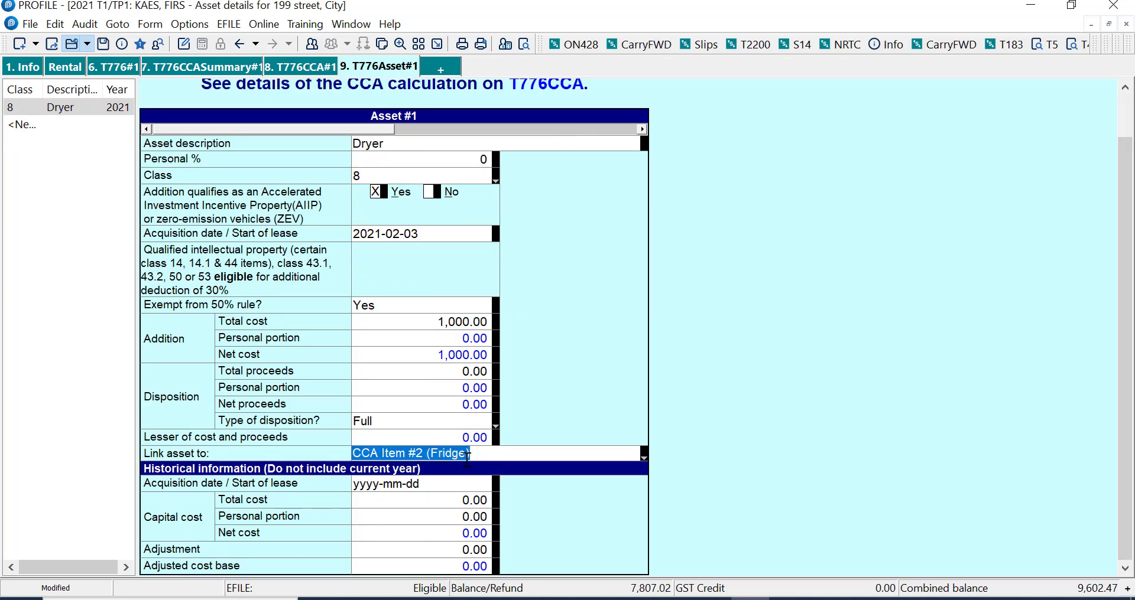
- Link the Dryer asset to a new CCA item instead of the Fridge item
left_click(643, 456)
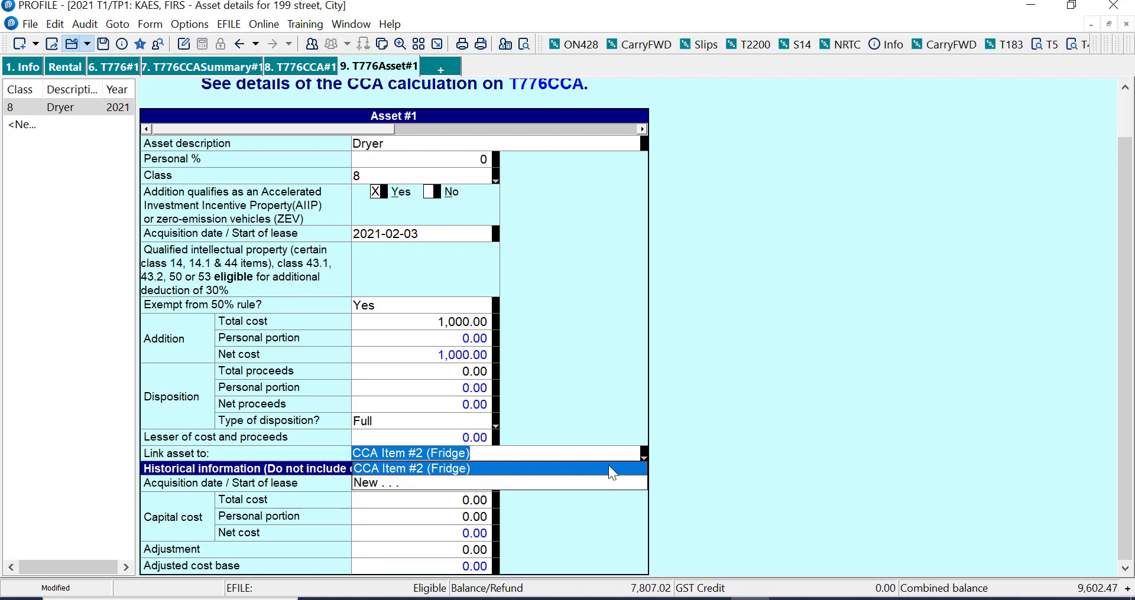
left_click(600, 483)
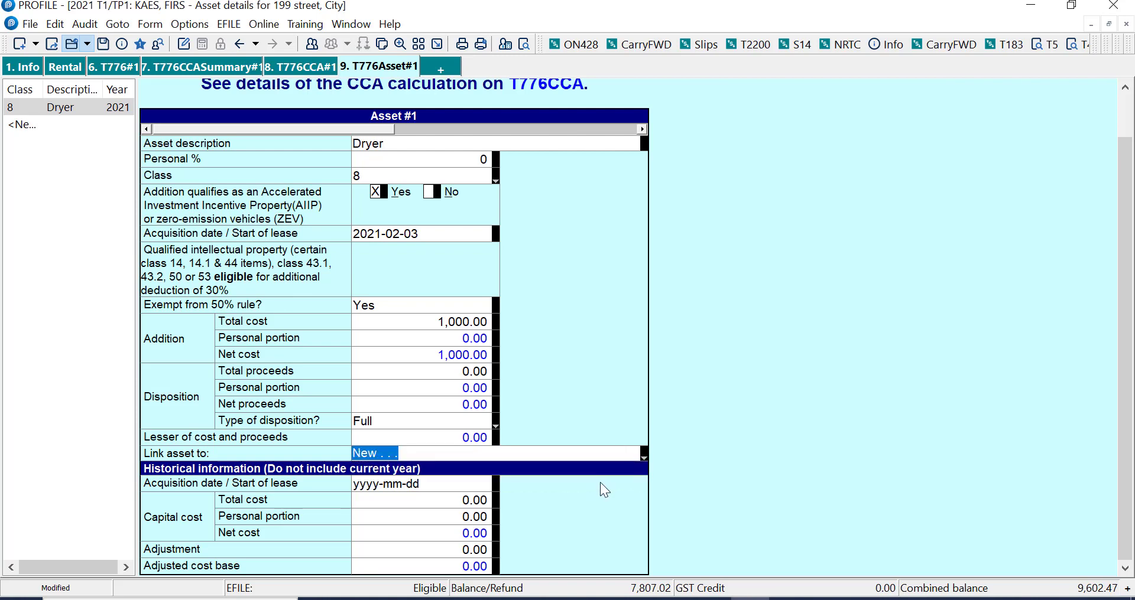
key("Tab")
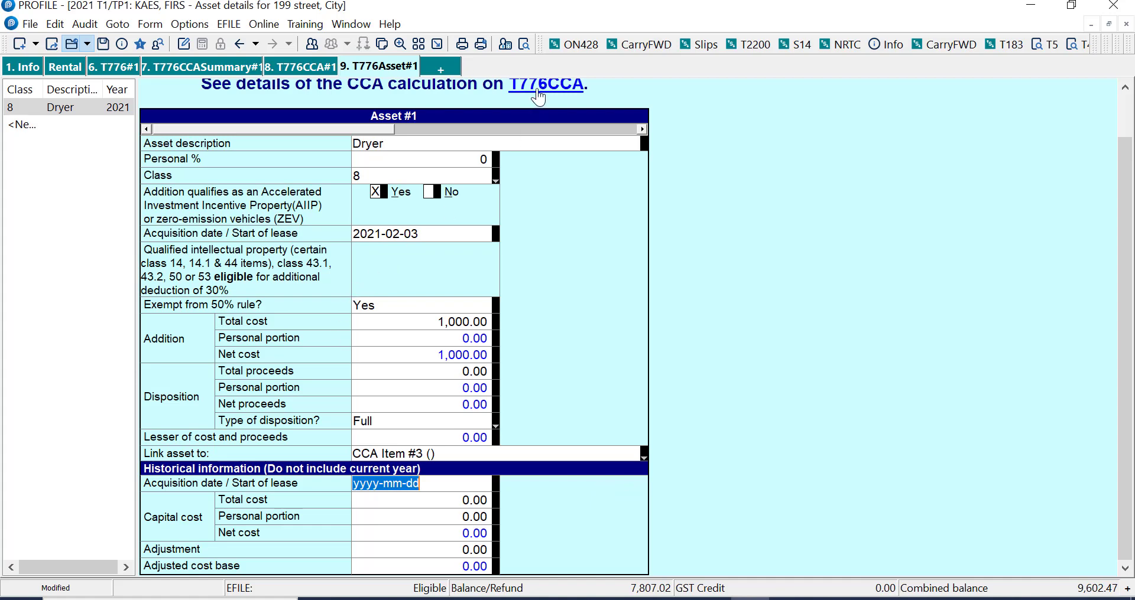
- Go to the new class 8 item on T776CCA and set its description to Dryer
left_click(538, 98)
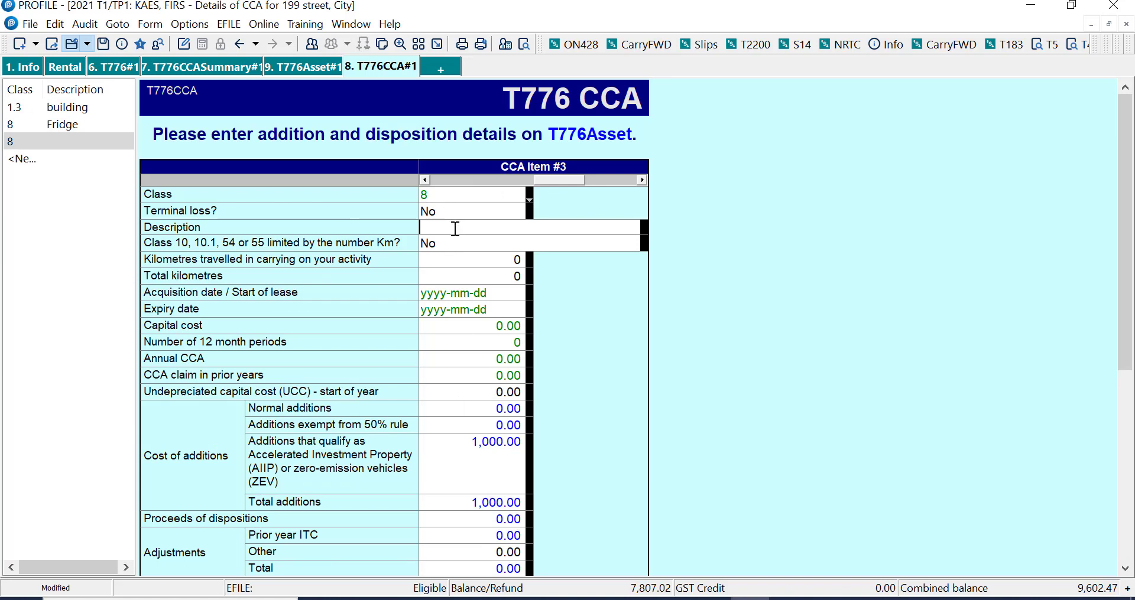
type("Dryer")
key("Tab")
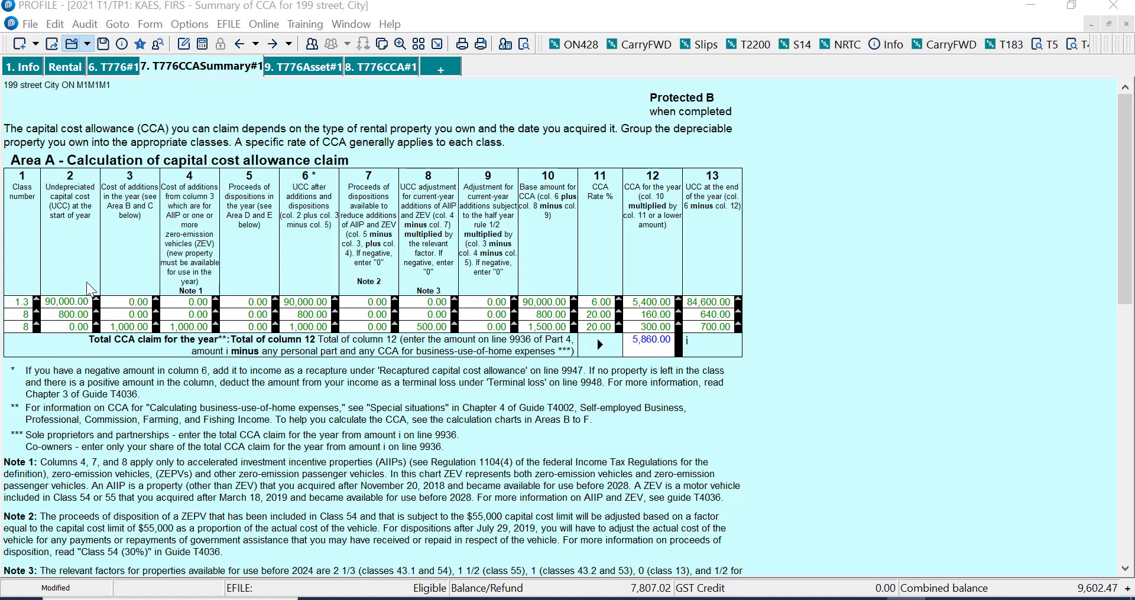
- Review the opening UCC and additions in Area A of the CCA summary and the equipment additions in Area B
left_click(76, 324)
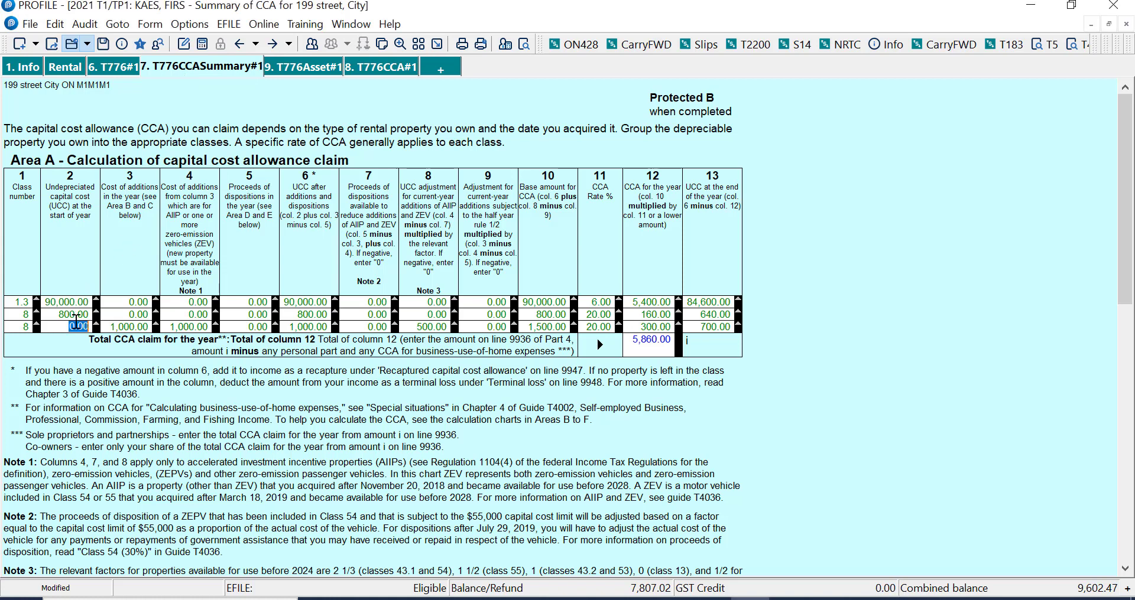
left_click(75, 301)
left_click(118, 302)
left_click_drag(1124, 219, 1124, 389)
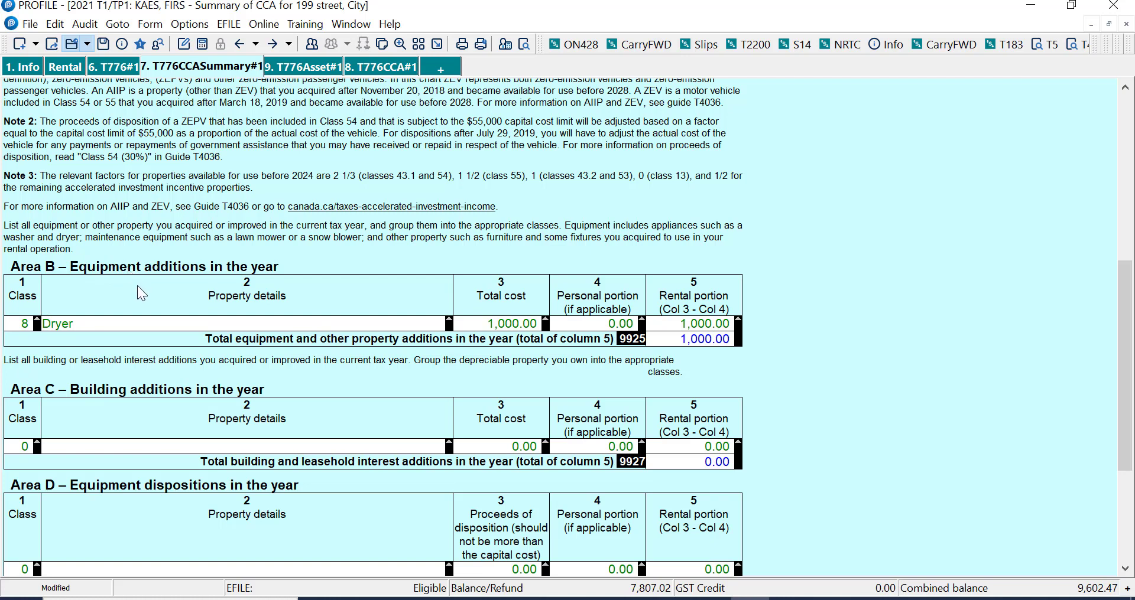
- Check the total capital cost allowance claim on line 9936 of the T776 rental income form
left_click(124, 67)
key("Page_Down")
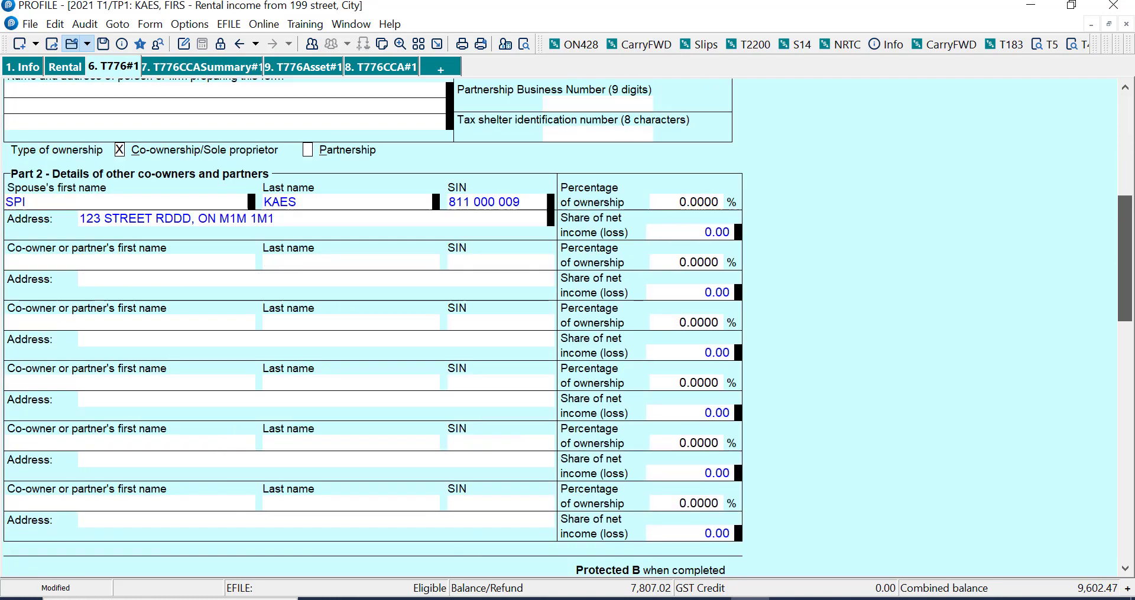
scroll(650, 443, "down", 15)
left_click(662, 438)
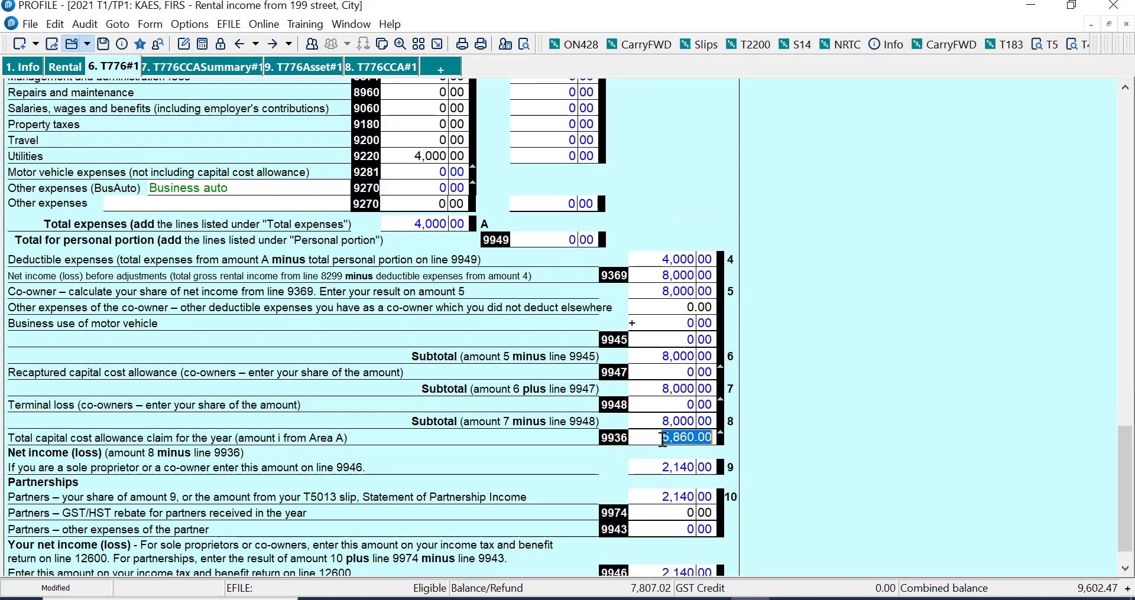